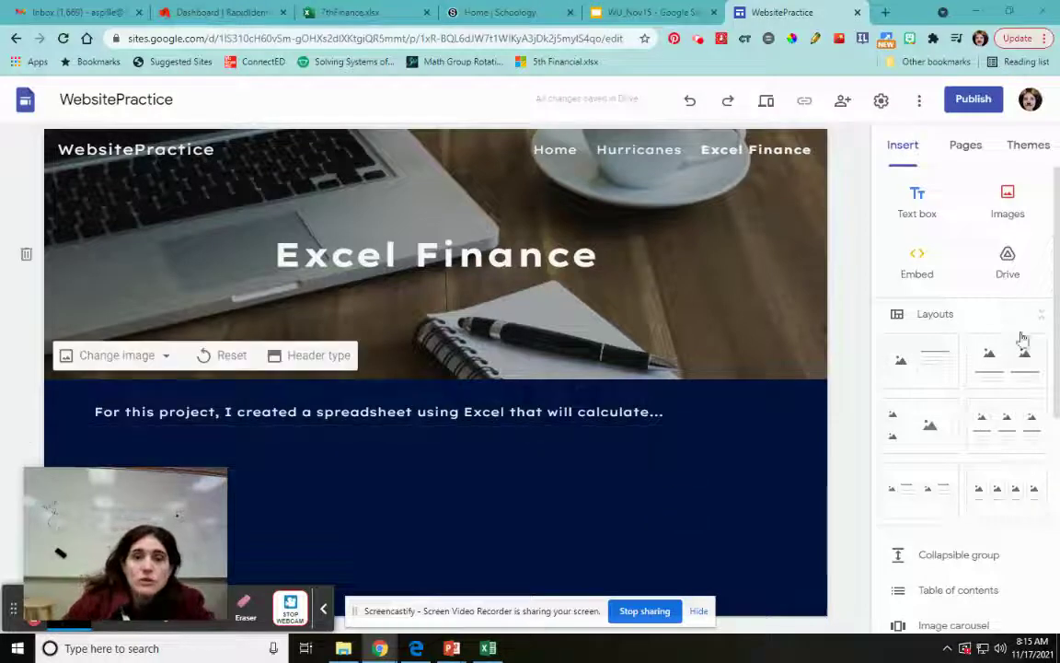
- Look over the Hurricanes page, then return to the Excel Finance page
click(635, 153)
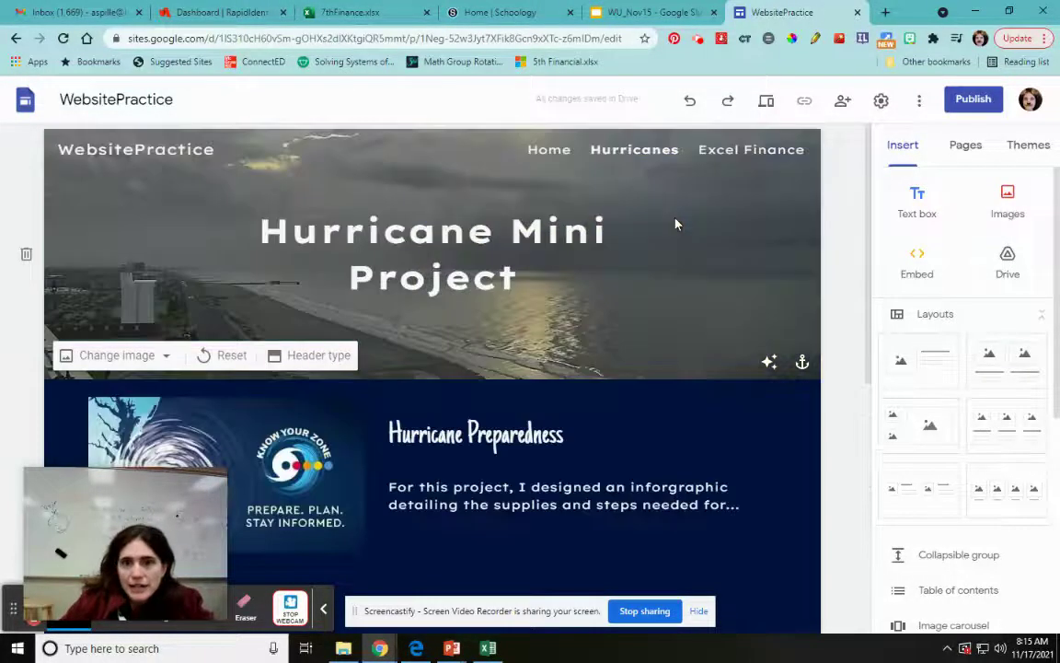
scroll(708, 371, down, 3)
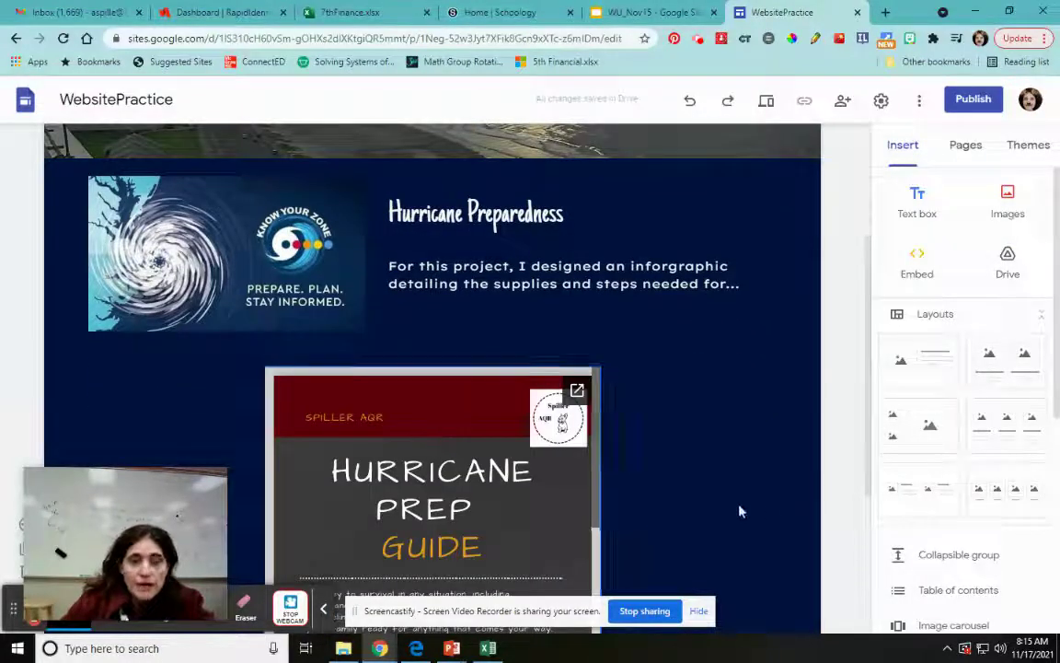
scroll(741, 510, up, 3)
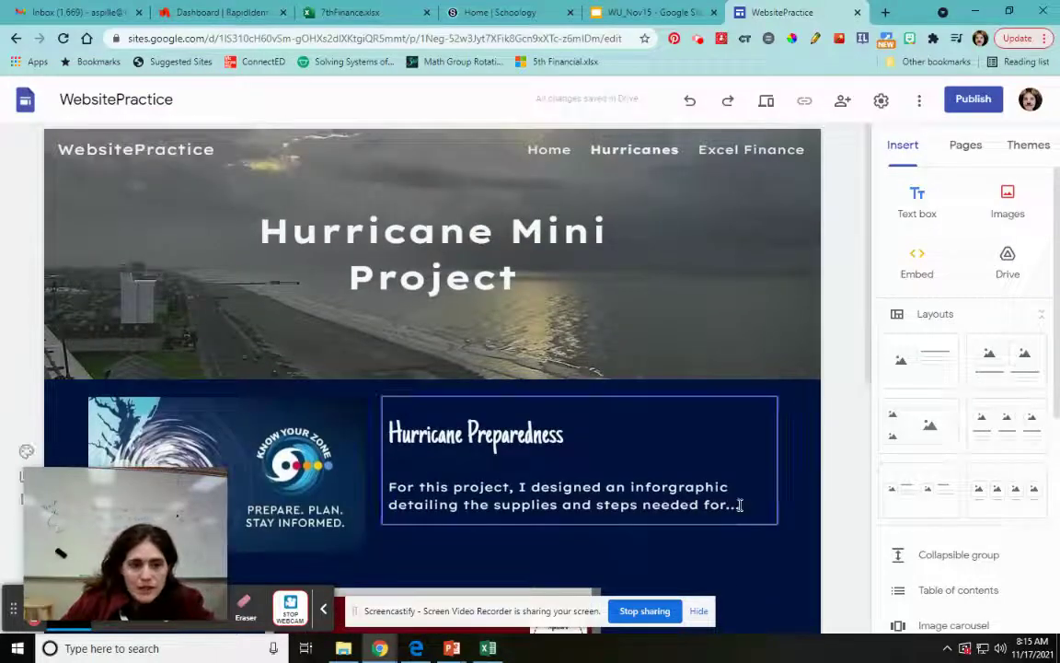
click(734, 153)
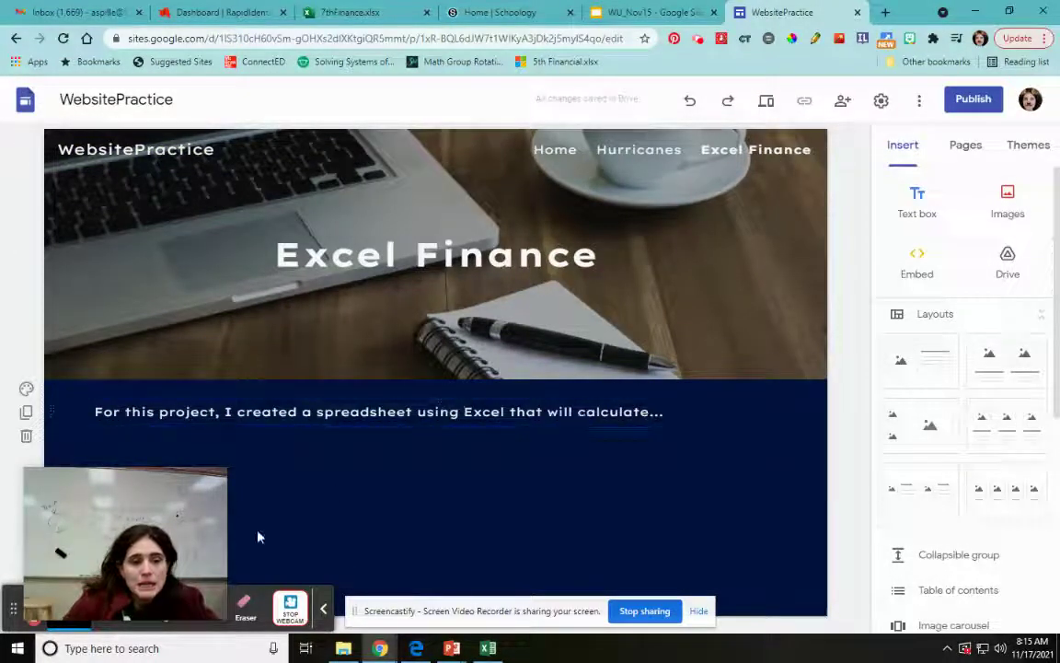
drag(202, 477, 1019, 474)
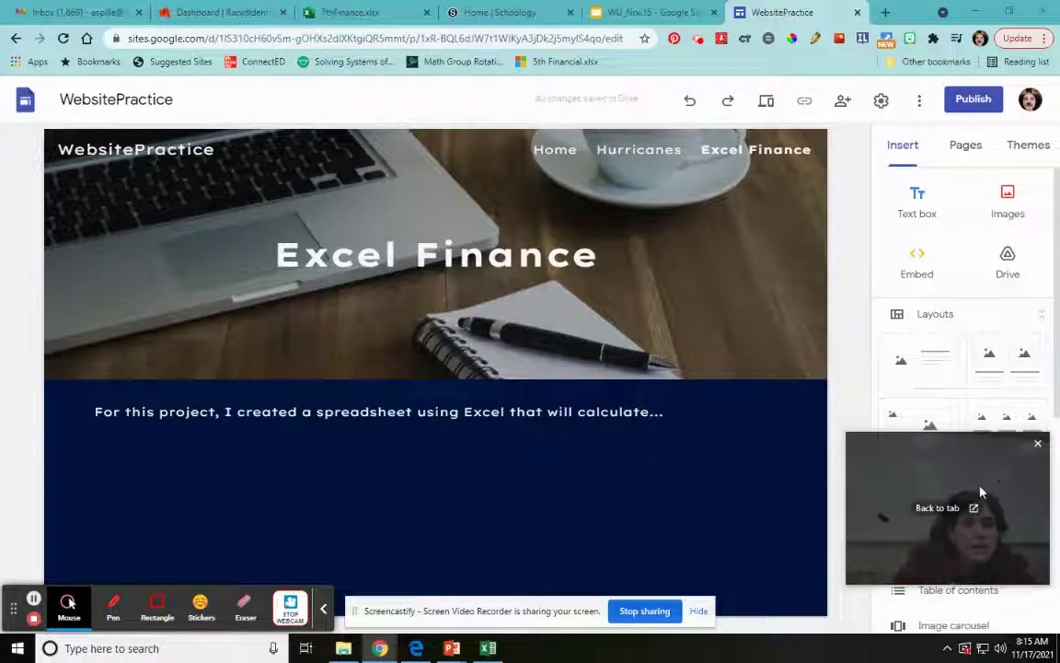
- Check the 7thFinance spreadsheet, then come back to the Excel Finance page in the site editor
click(355, 13)
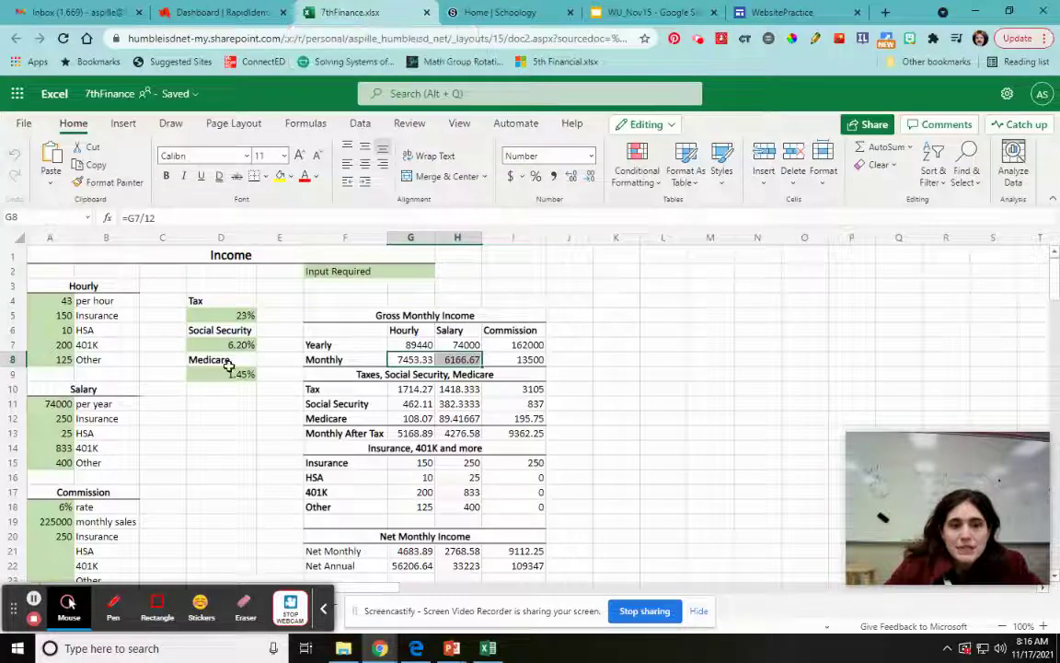
click(773, 12)
mouse_move(987, 494)
drag(976, 522, 143, 571)
scroll(969, 479, down, 5)
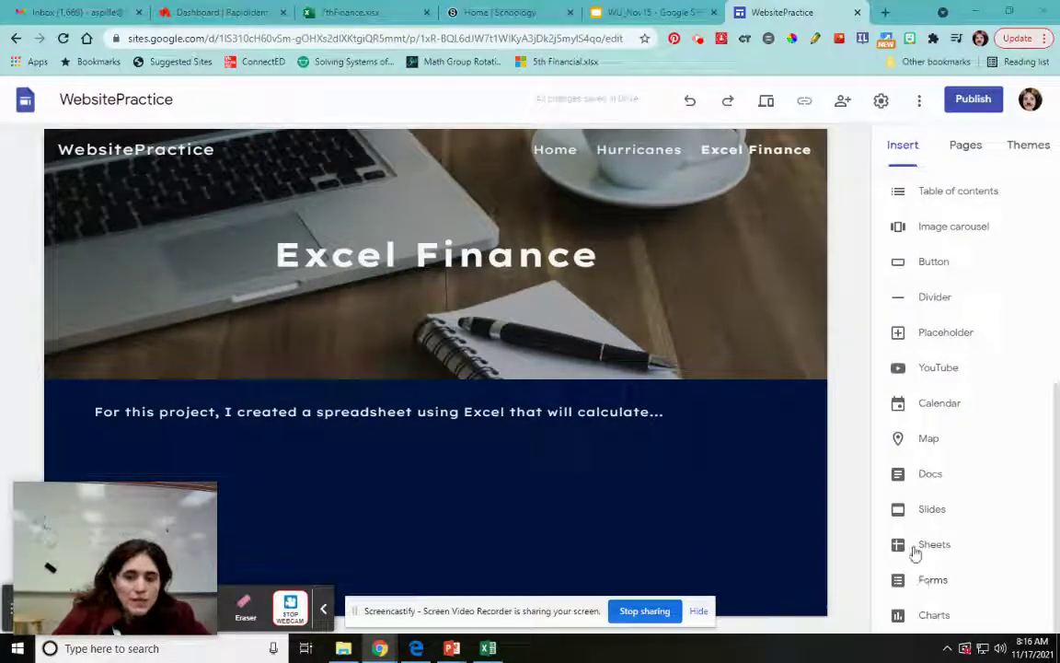
scroll(958, 507, up, 3)
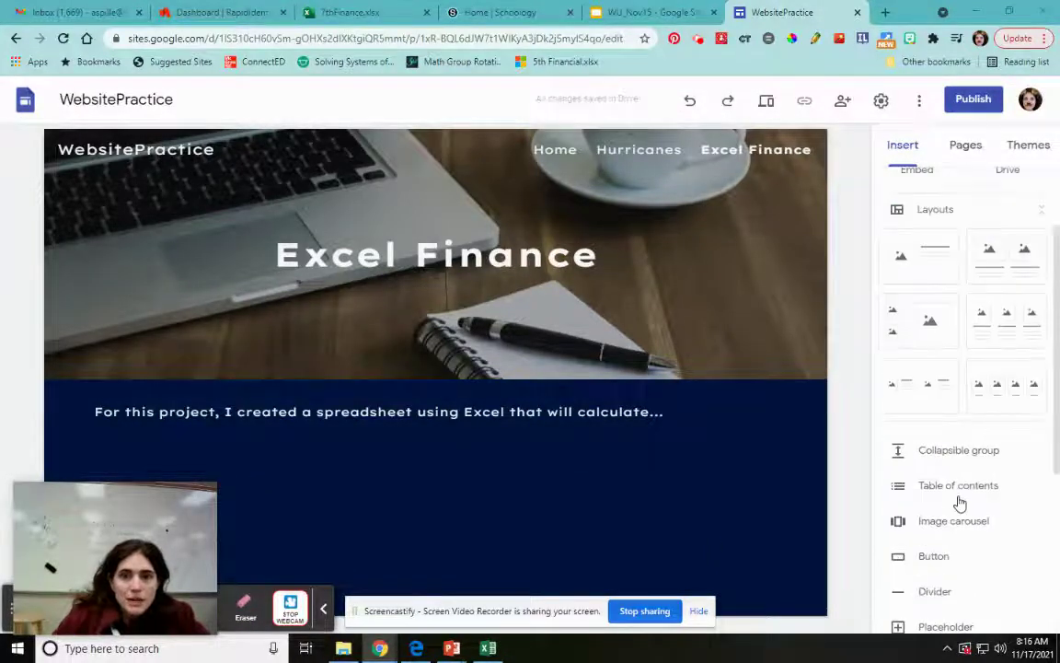
scroll(958, 502, up, 2)
mouse_move(156, 539)
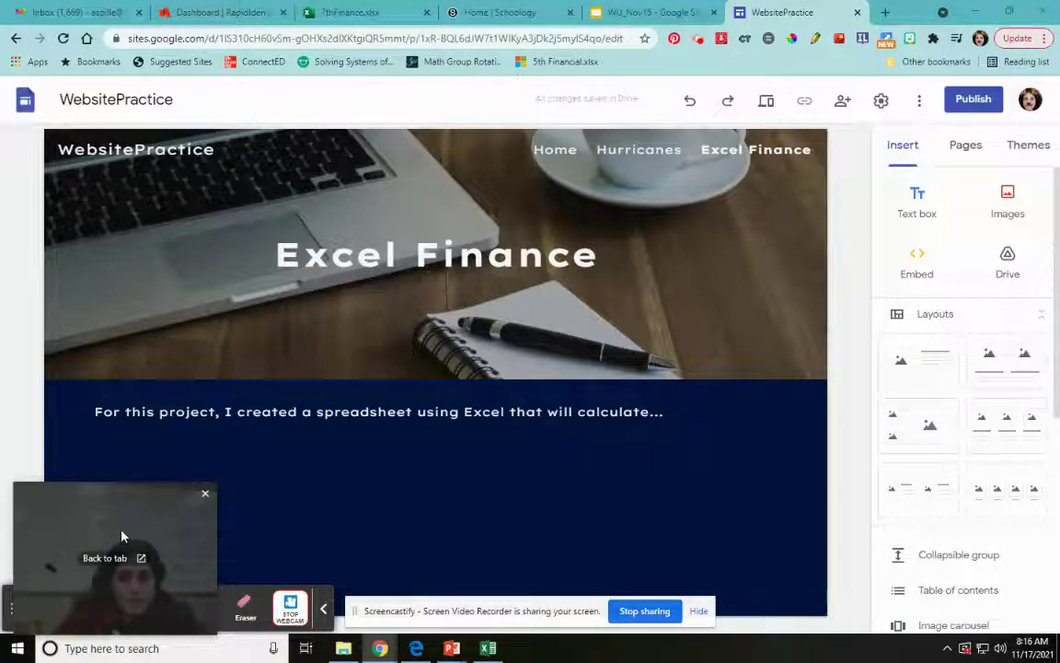
drag(116, 546, 962, 402)
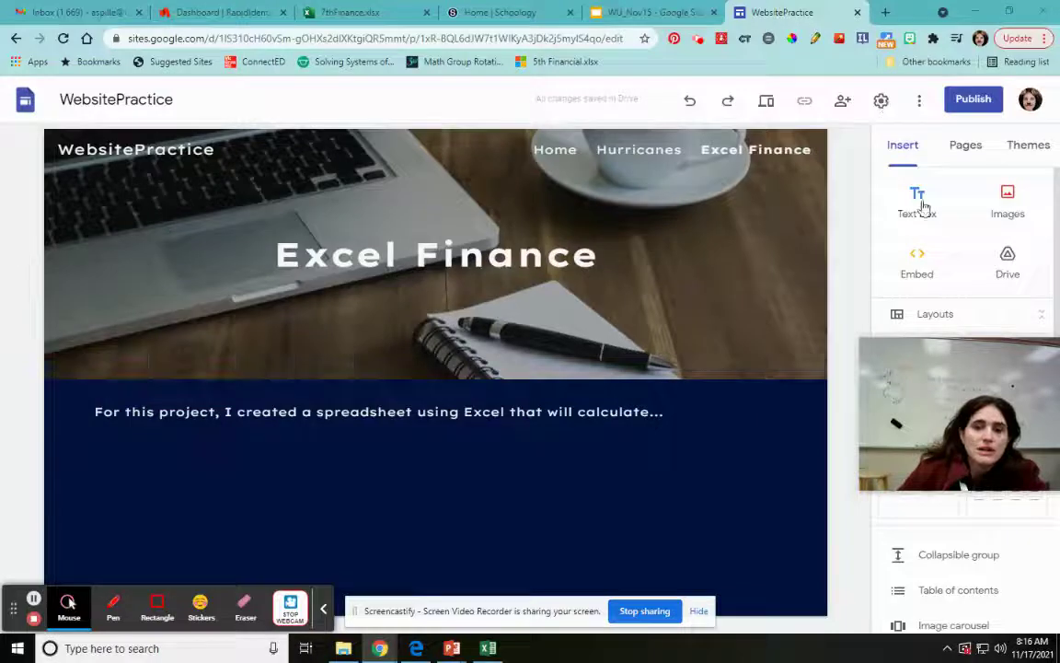
- Add a text box below the intro reading 'This is the link to my spreadsheet.' and return to 7thFinance
double_click(371, 478)
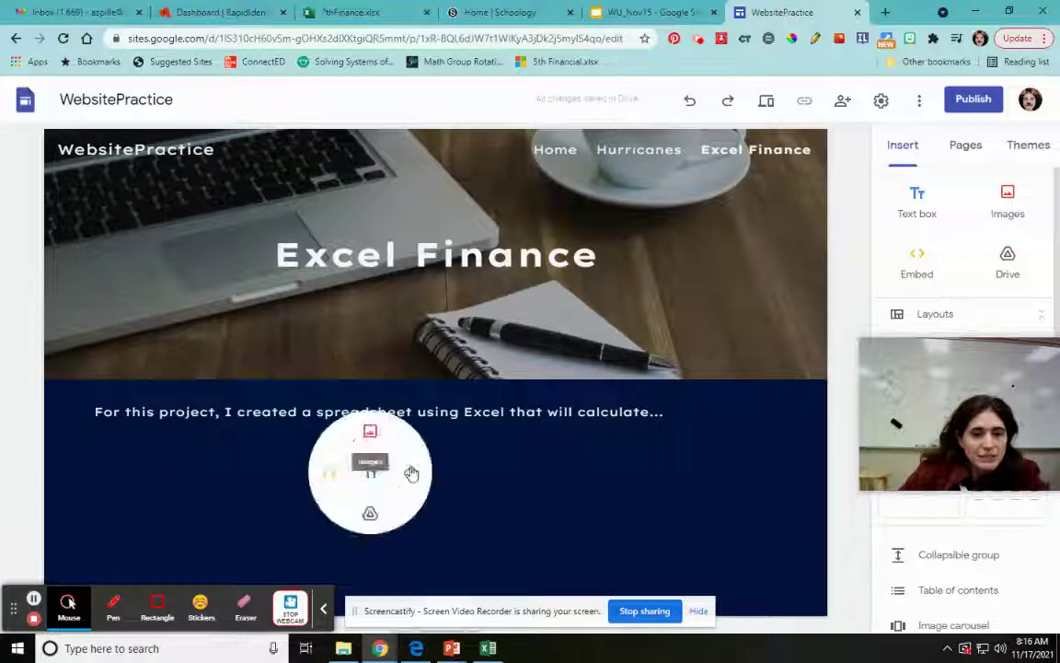
click(373, 474)
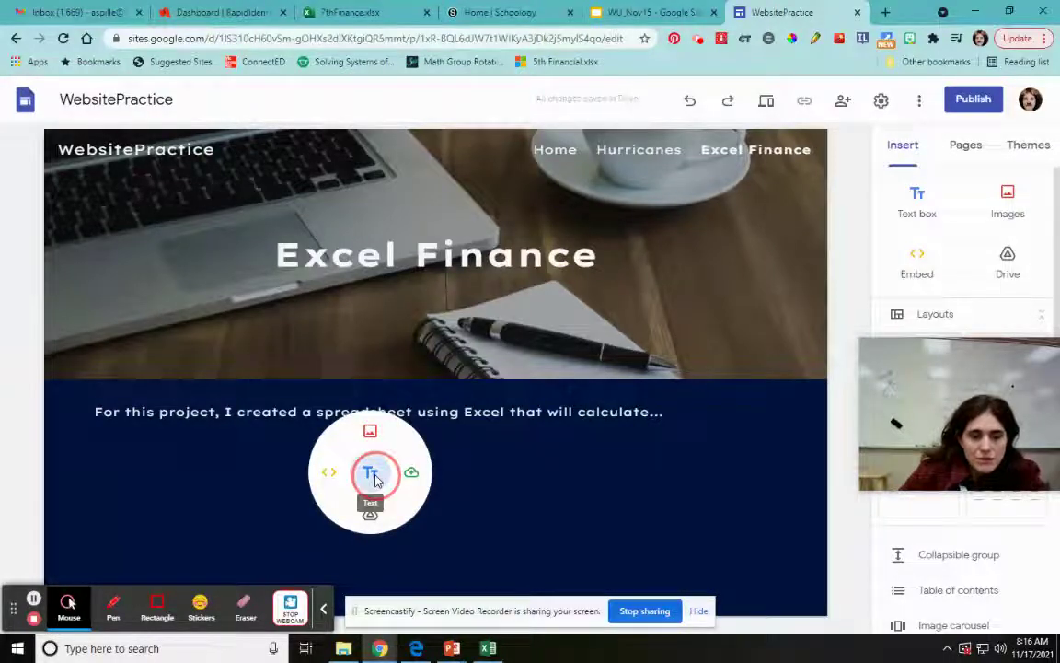
text(This)
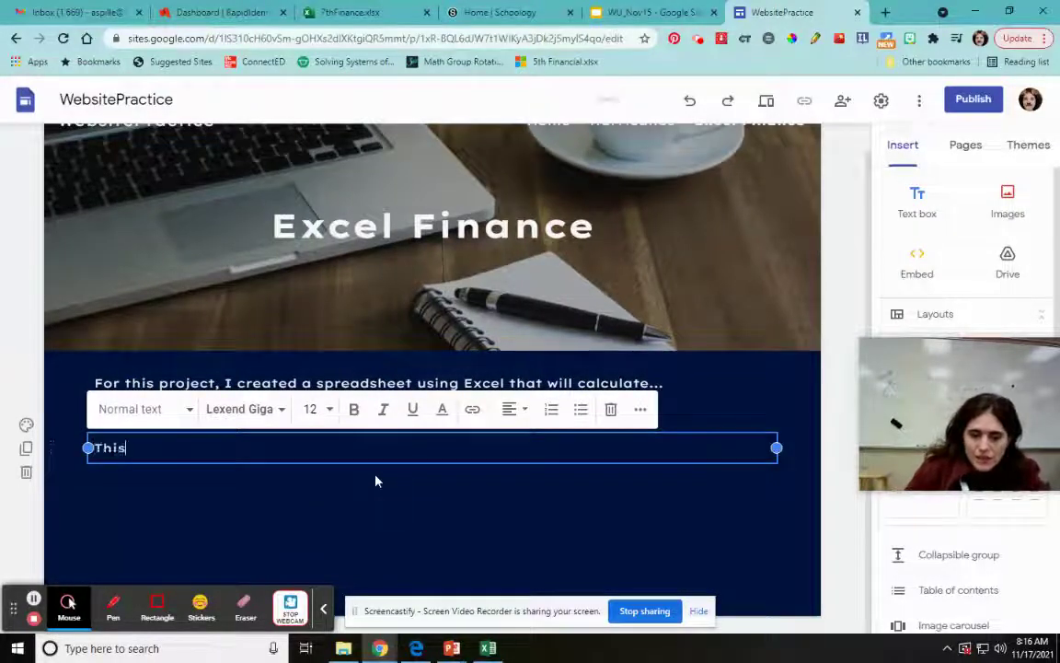
text( is the link to my )
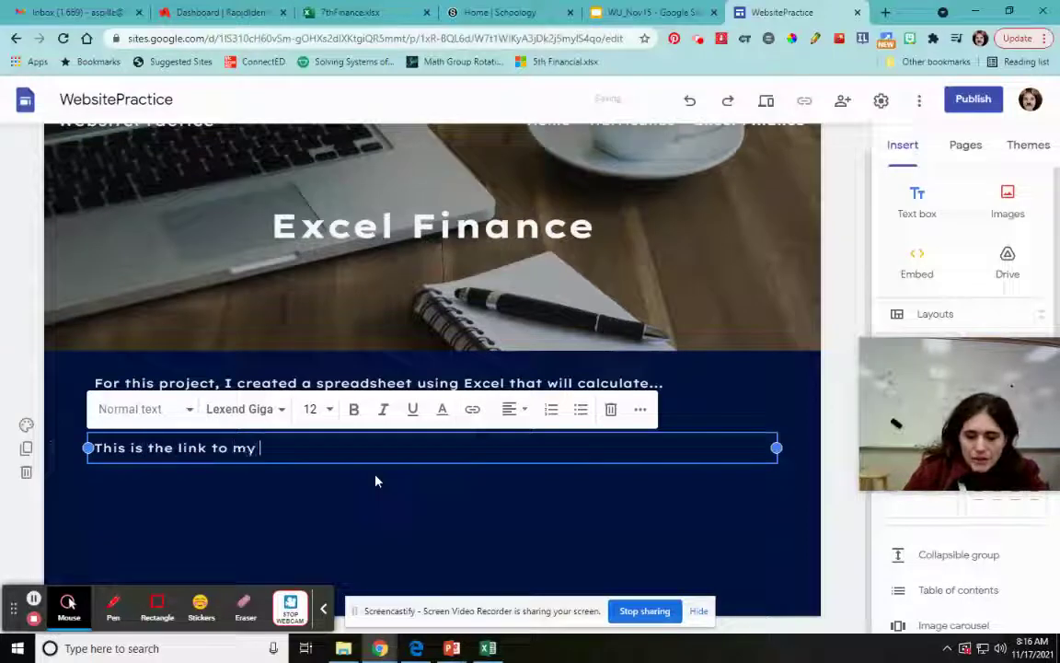
text(spreadsheet)
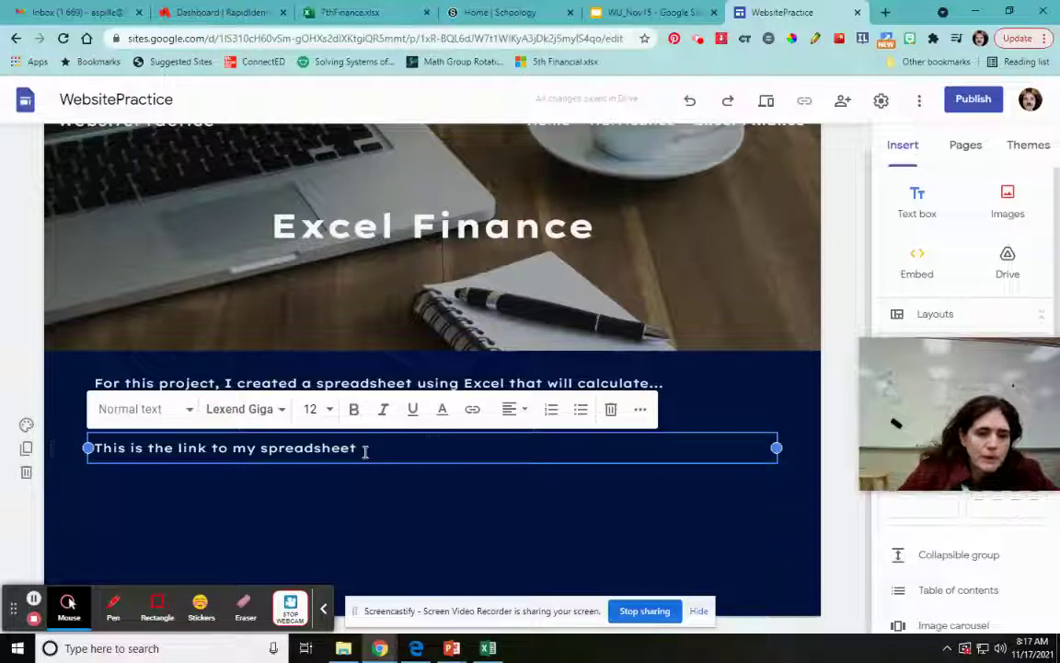
text(.)
click(373, 502)
click(206, 445)
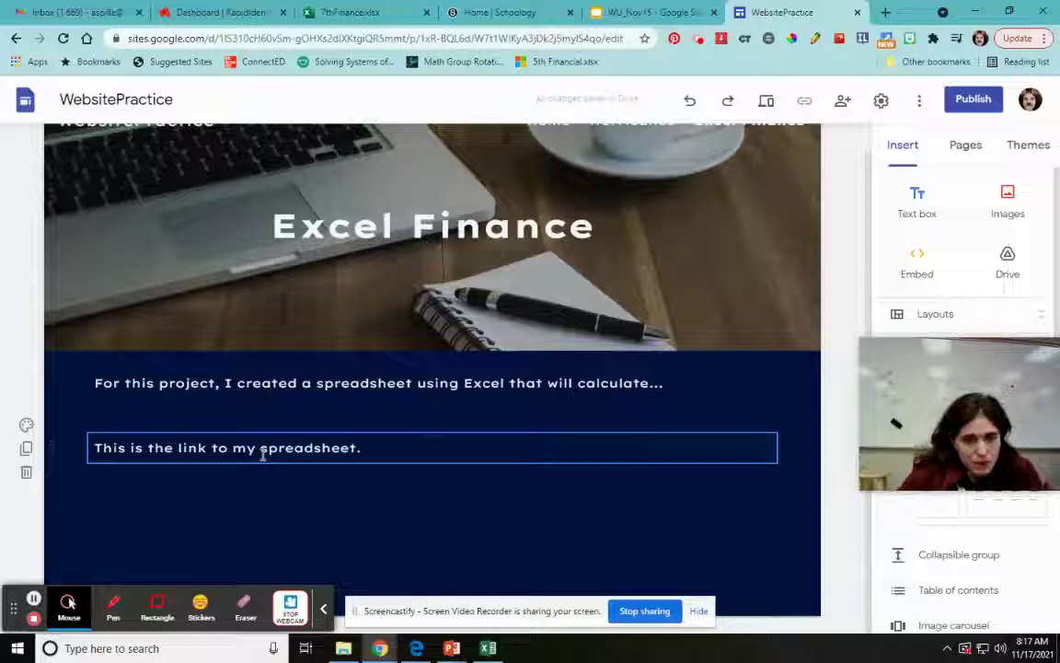
click(363, 157)
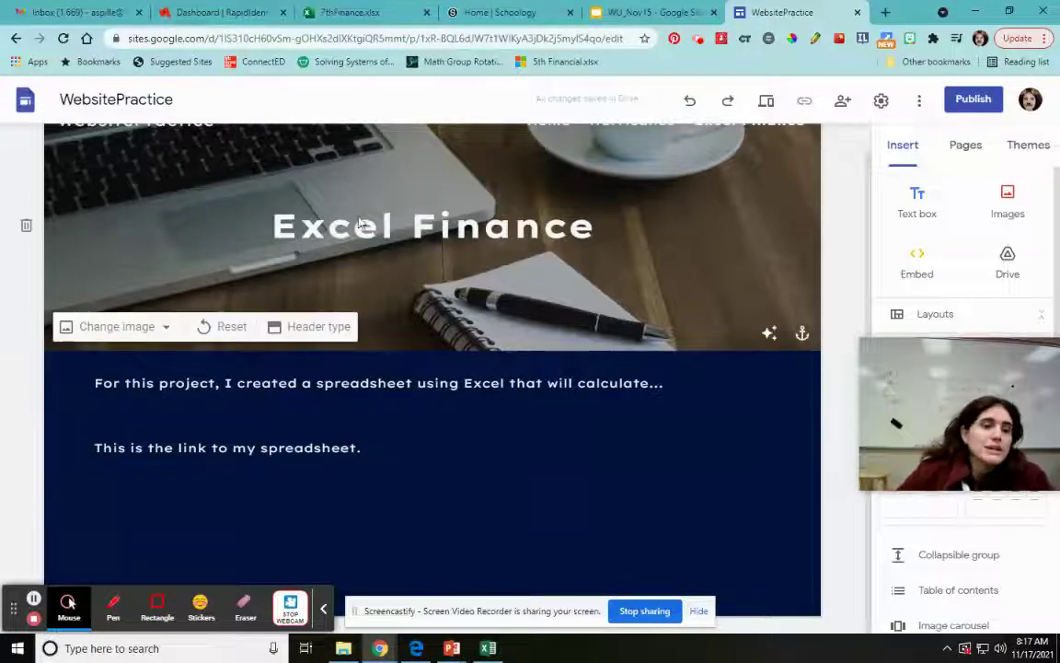
click(343, 19)
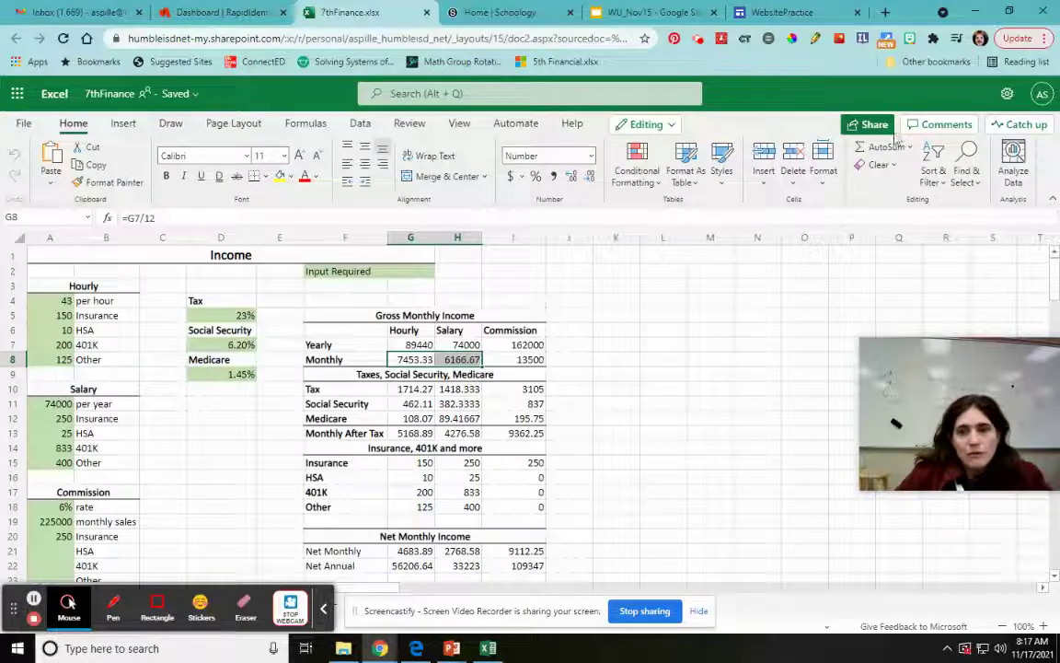
- Open the Send link dialog for 7thFinance via File > Share > Share with People
click(23, 123)
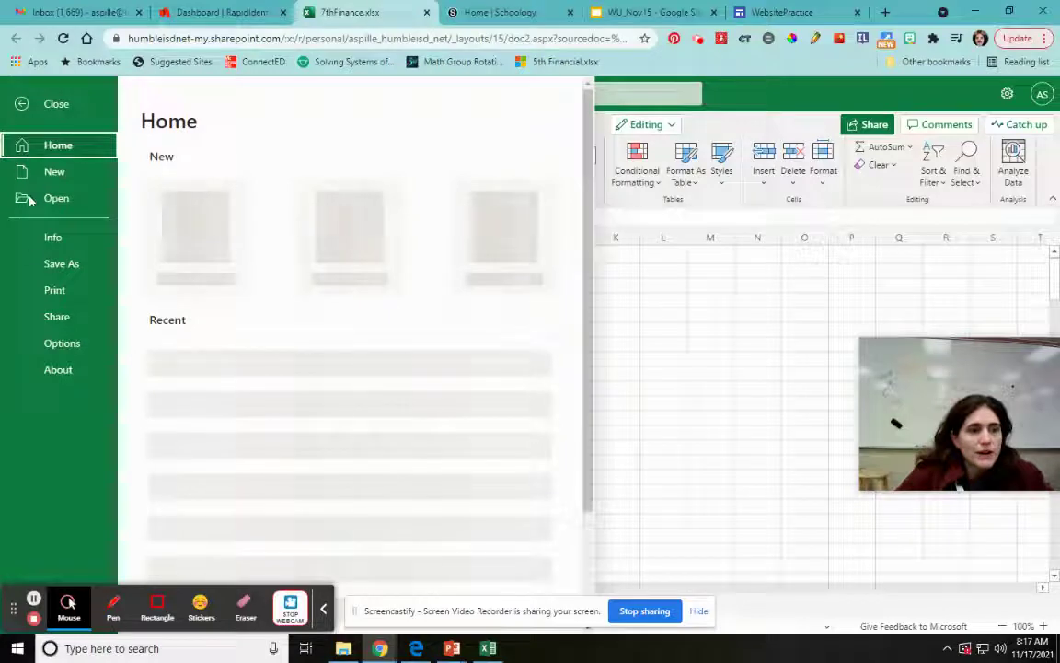
click(54, 319)
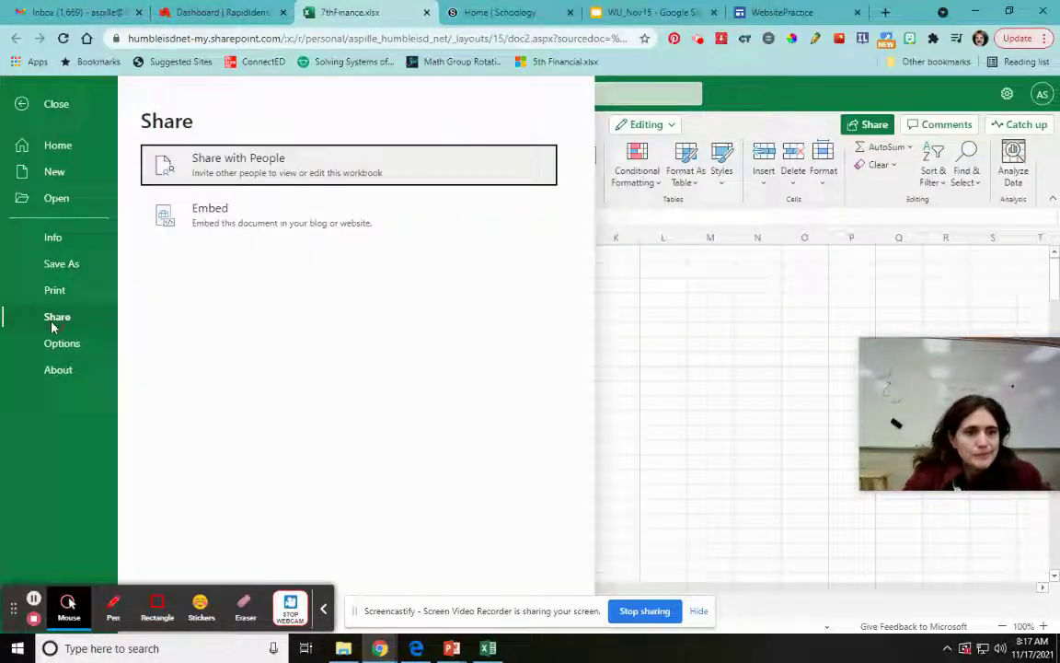
click(246, 176)
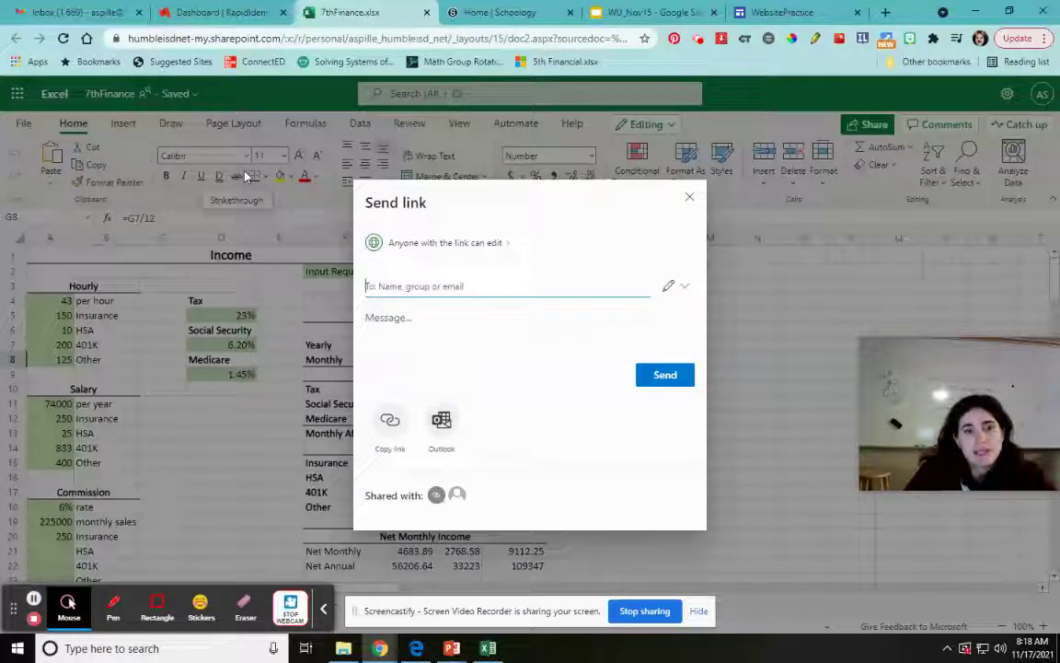
- Change the 7thFinance link settings to view-only by turning off Allow editing
click(411, 245)
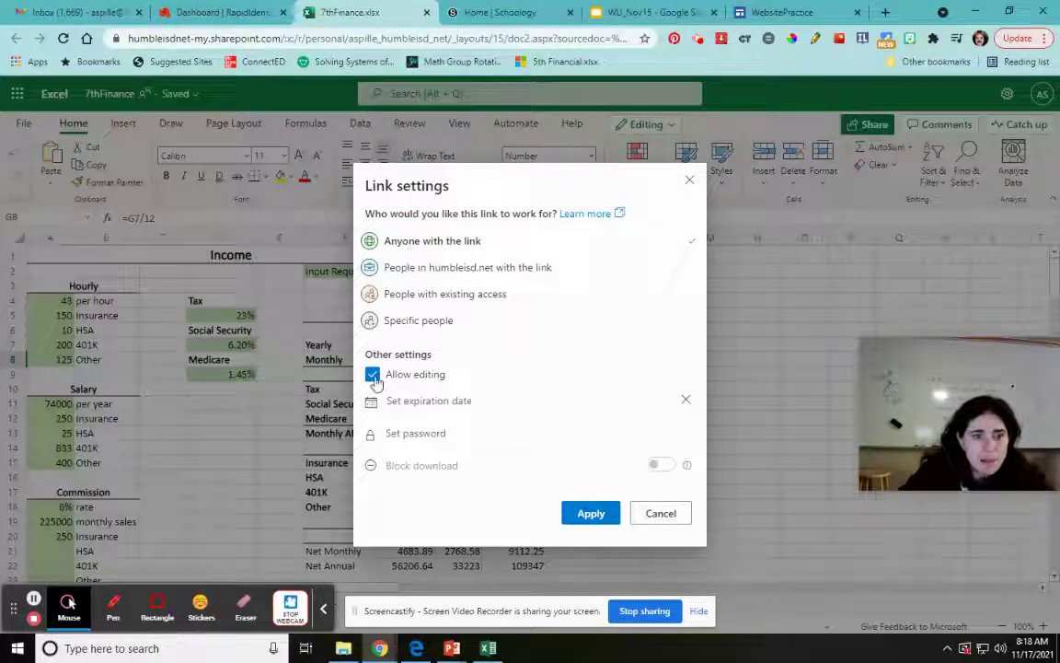
click(373, 377)
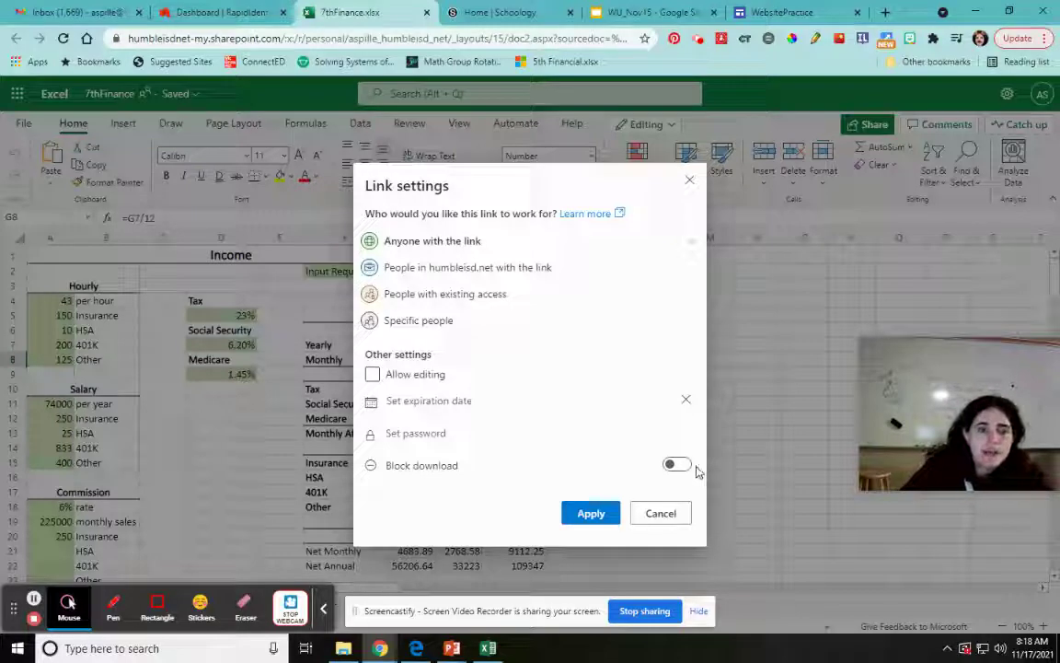
click(589, 515)
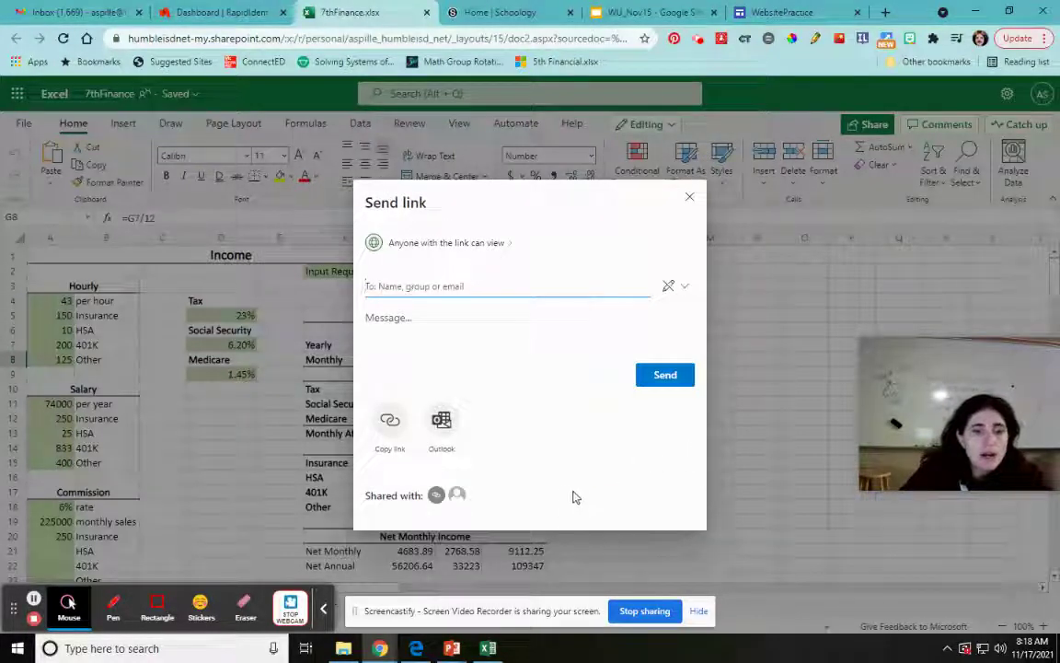
- Copy the view-only 7thFinance link and go back to the WebsitePractice site editor
click(388, 425)
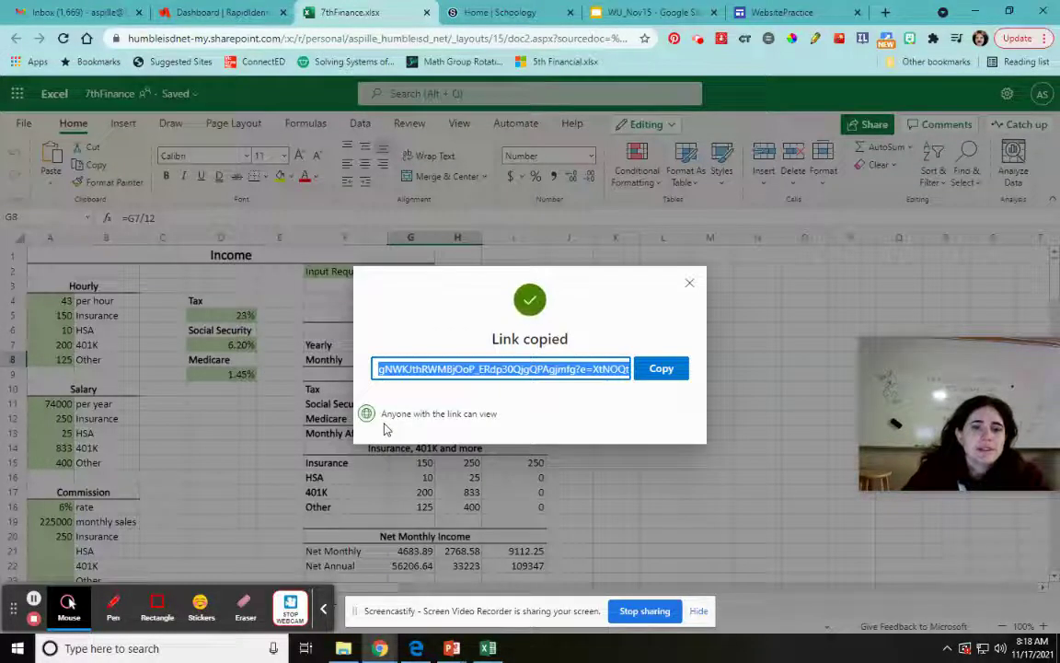
click(653, 371)
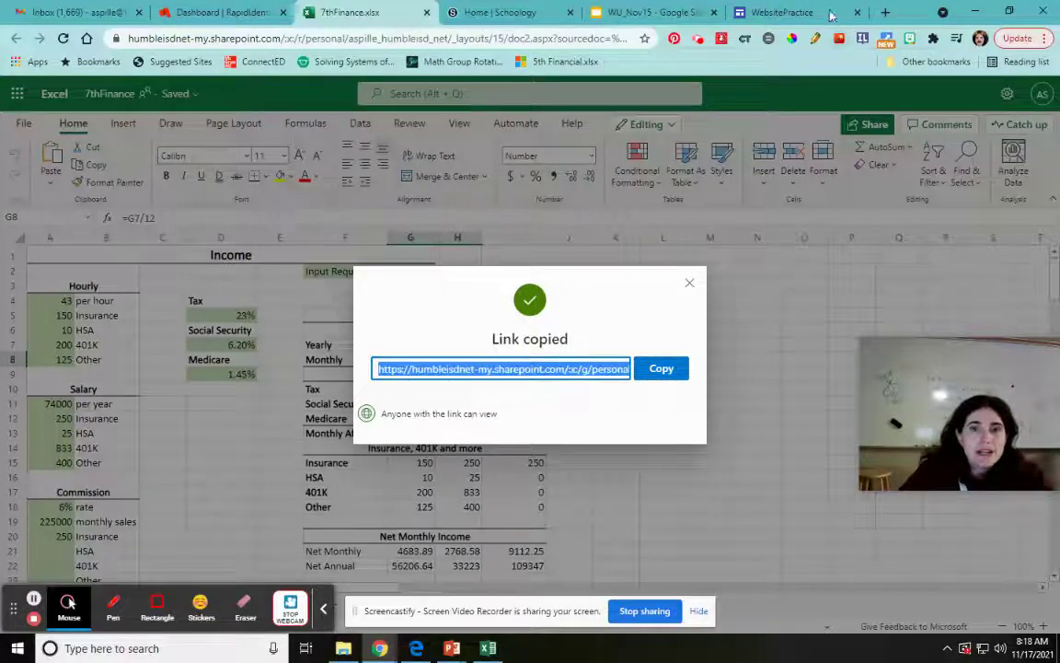
click(782, 13)
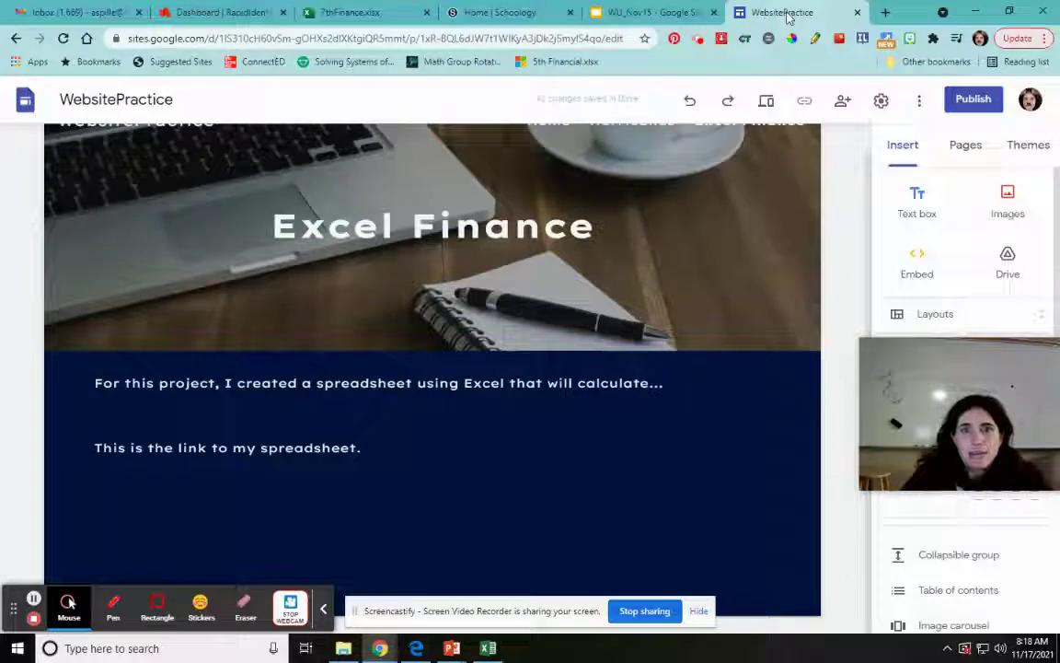
- Link the words 'This is the link' to the pasted 7thFinance spreadsheet URL
mouse_move(181, 330)
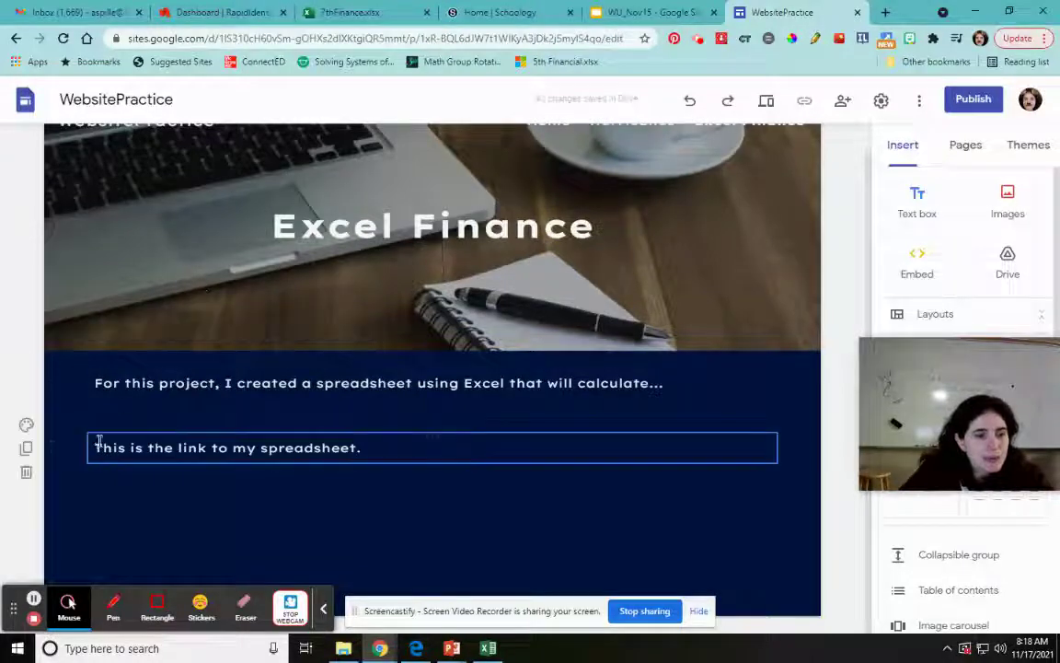
drag(95, 448, 207, 447)
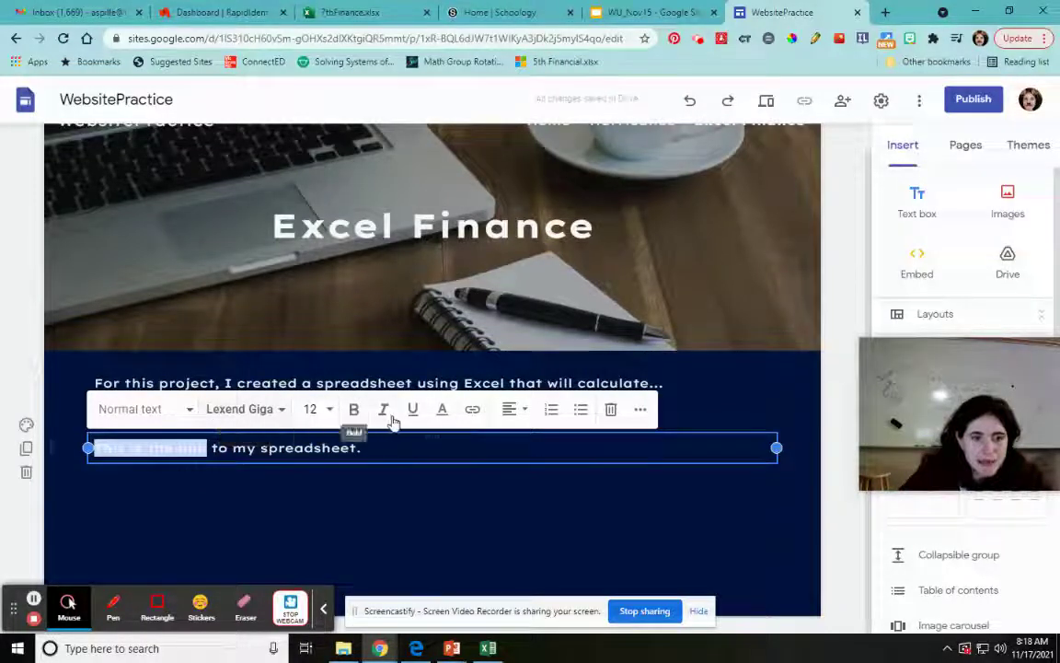
click(470, 412)
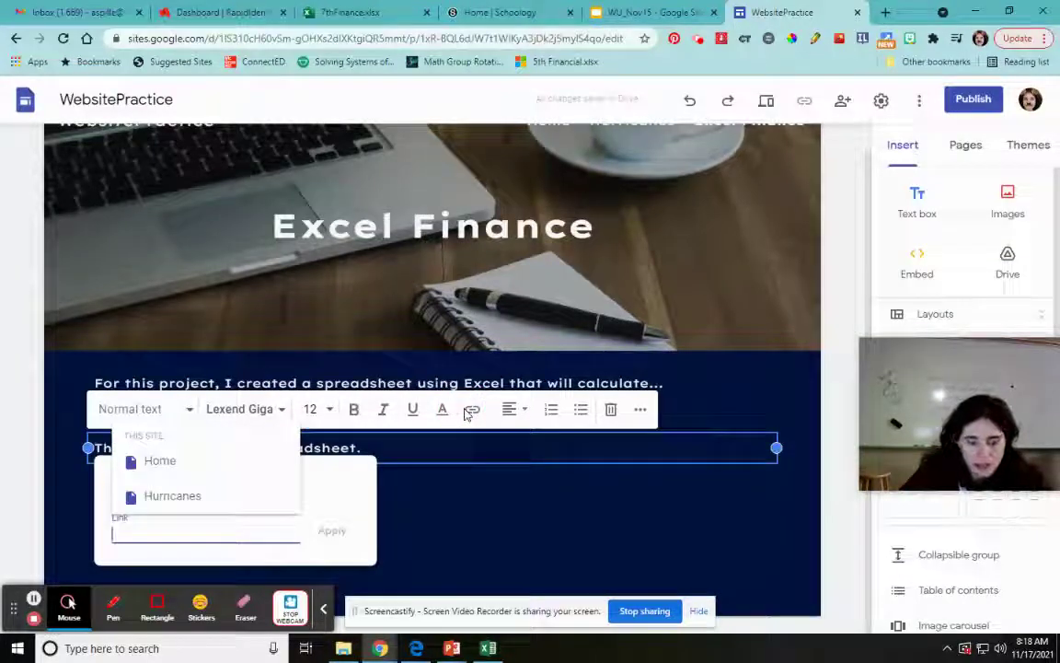
key(ctrl+v)
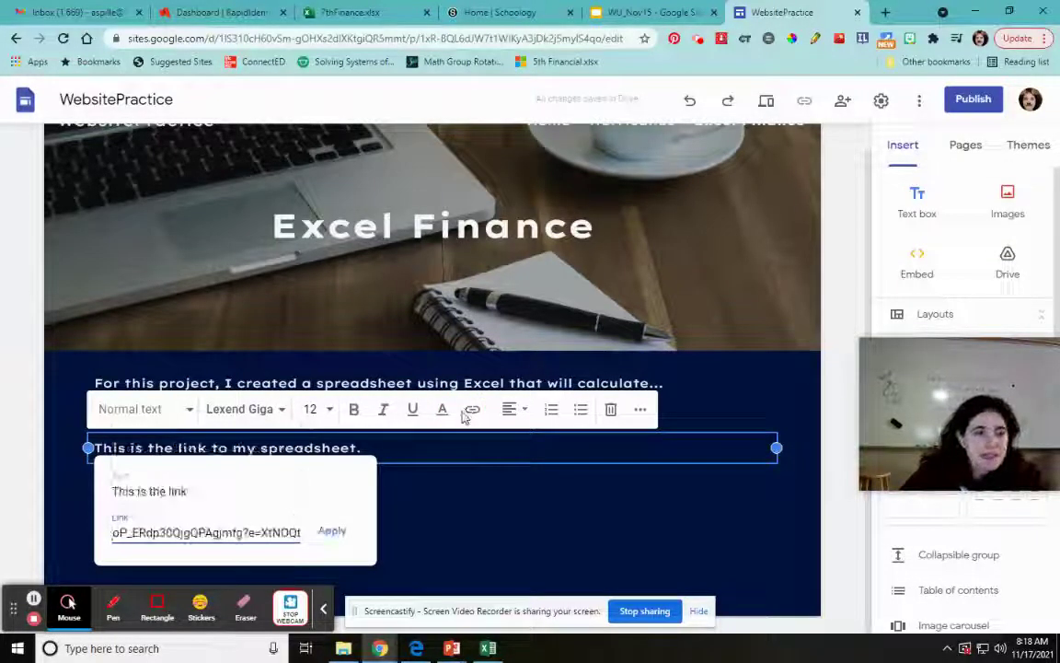
click(333, 532)
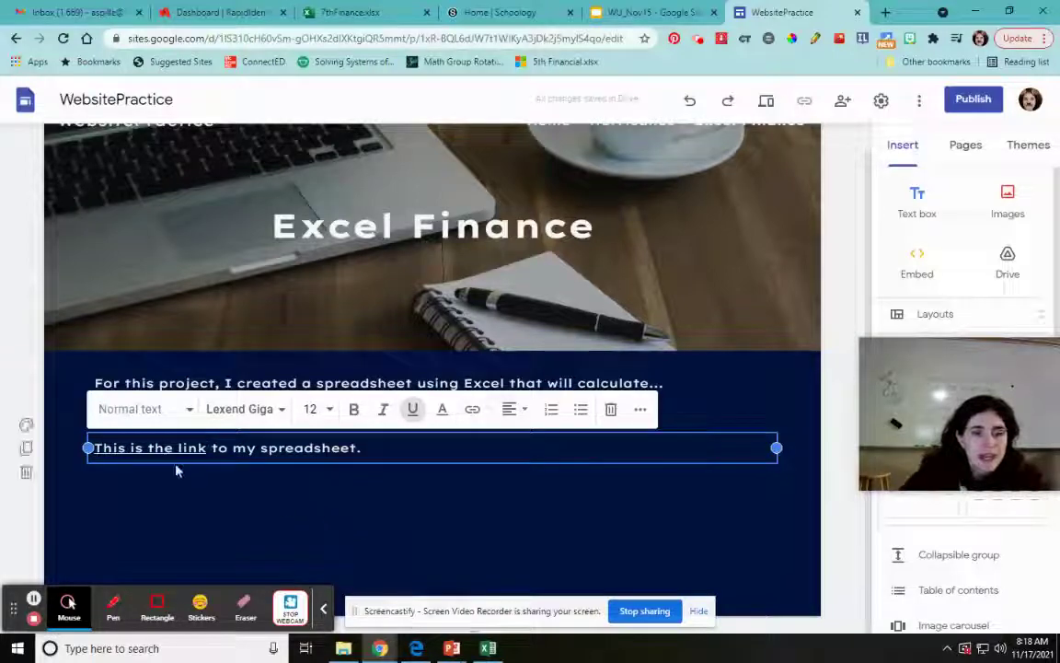
click(221, 498)
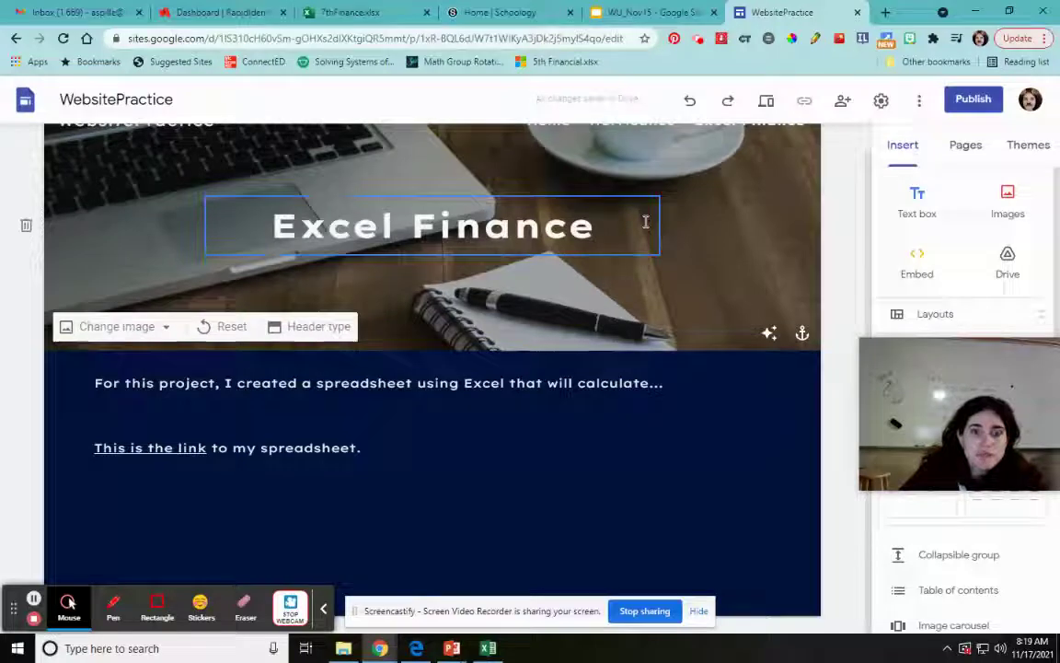
click(766, 108)
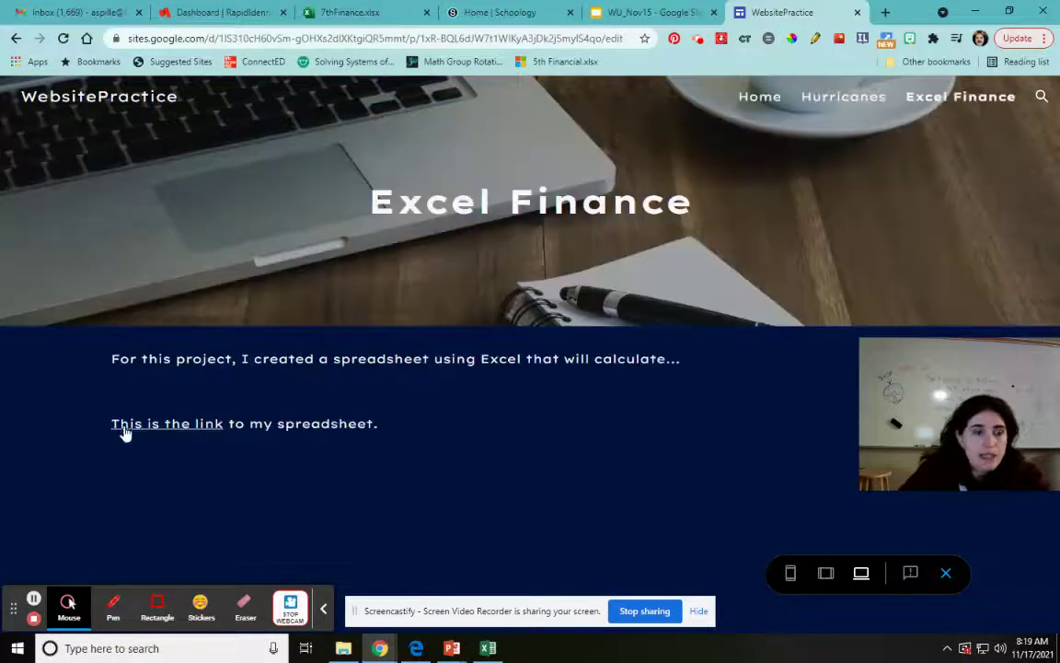
click(126, 429)
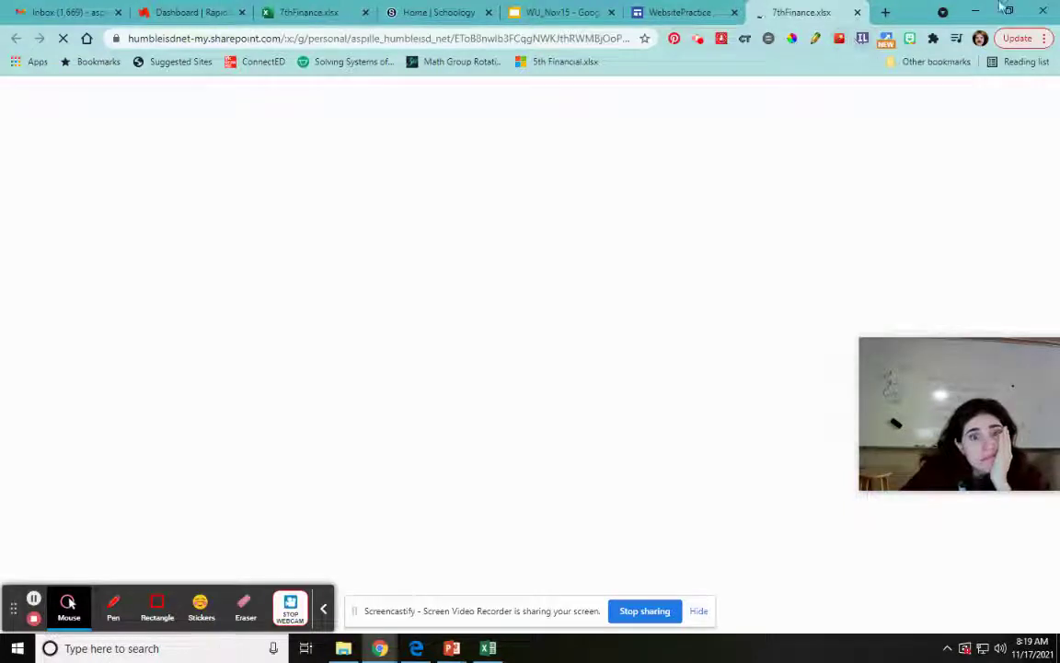
click(857, 12)
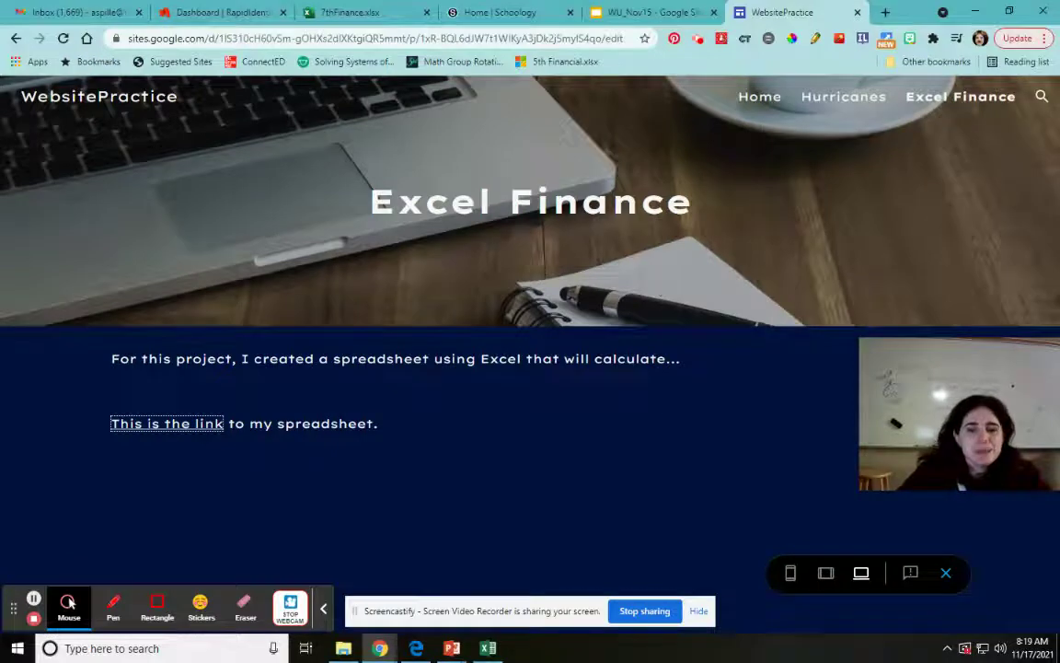
click(948, 575)
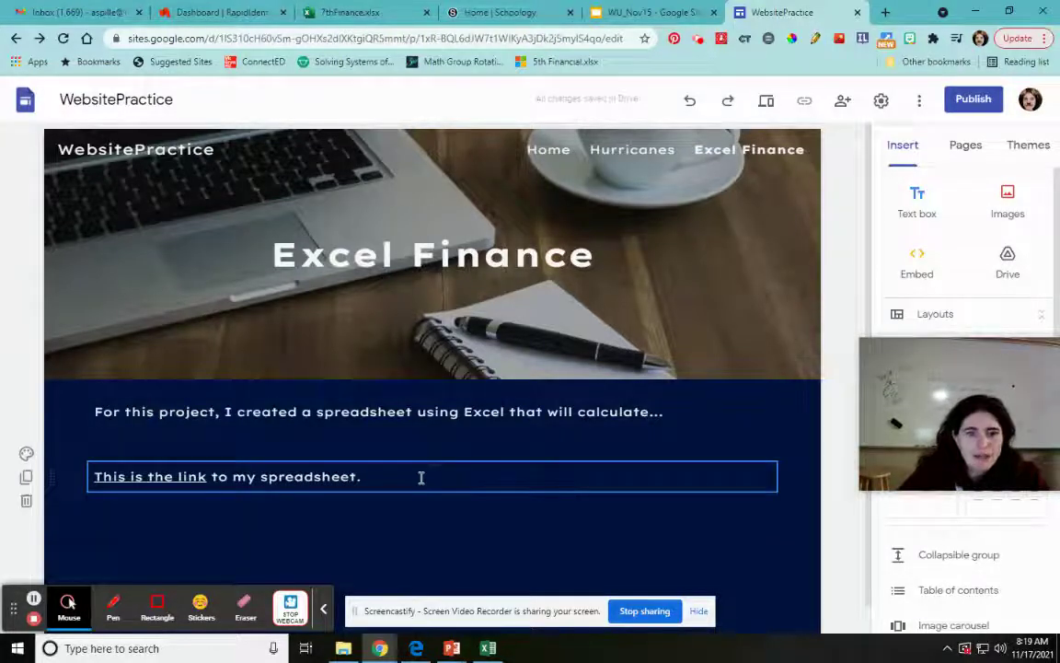
scroll(421, 476, down, 1)
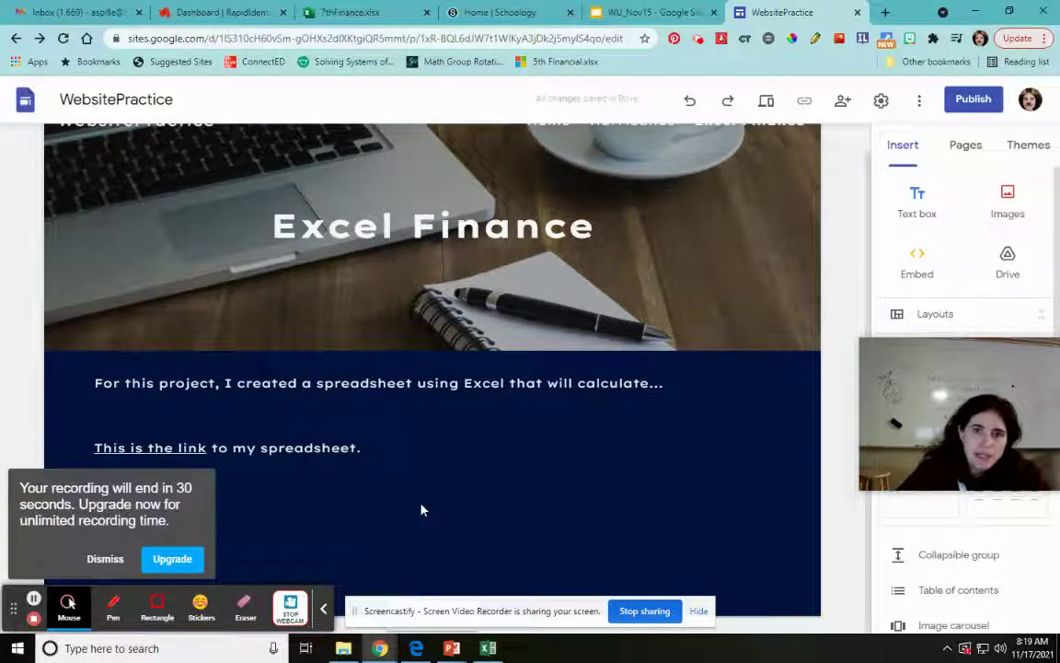